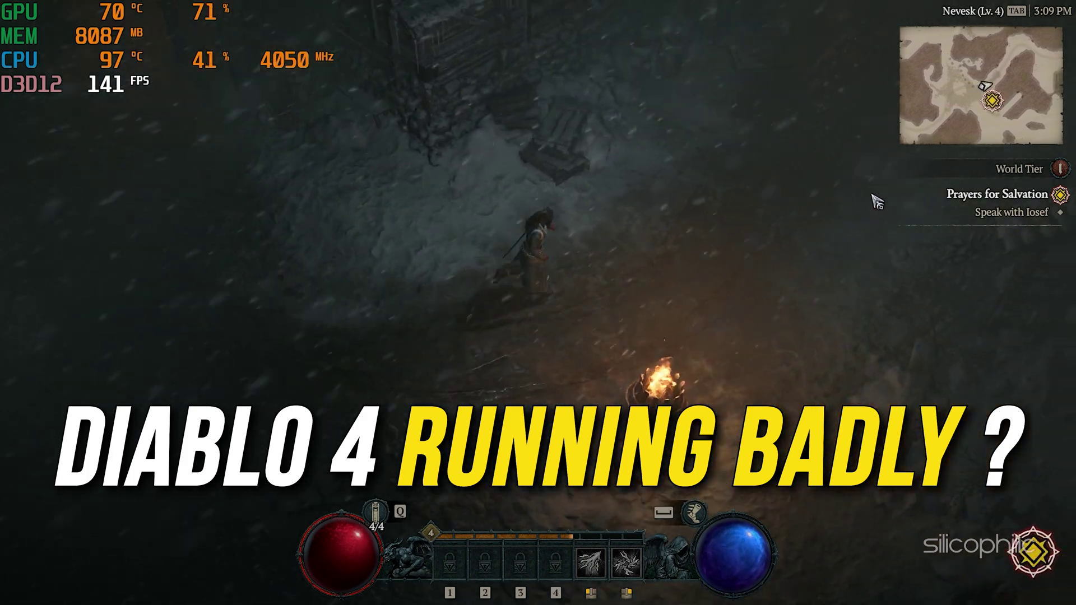
Walk the character north across snowy Nevesk and into the fenced corridor.
{"action": "mouse_move", "coordinate": [876, 201]}
{"action": "left_mouse_down"}
{"action": "mouse_move", "coordinate": [812, 113]}
{"action": "mouse_move", "coordinate": [836, 39]}
{"action": "mouse_move", "coordinate": [753, 24]}
{"action": "left_mouse_up"}
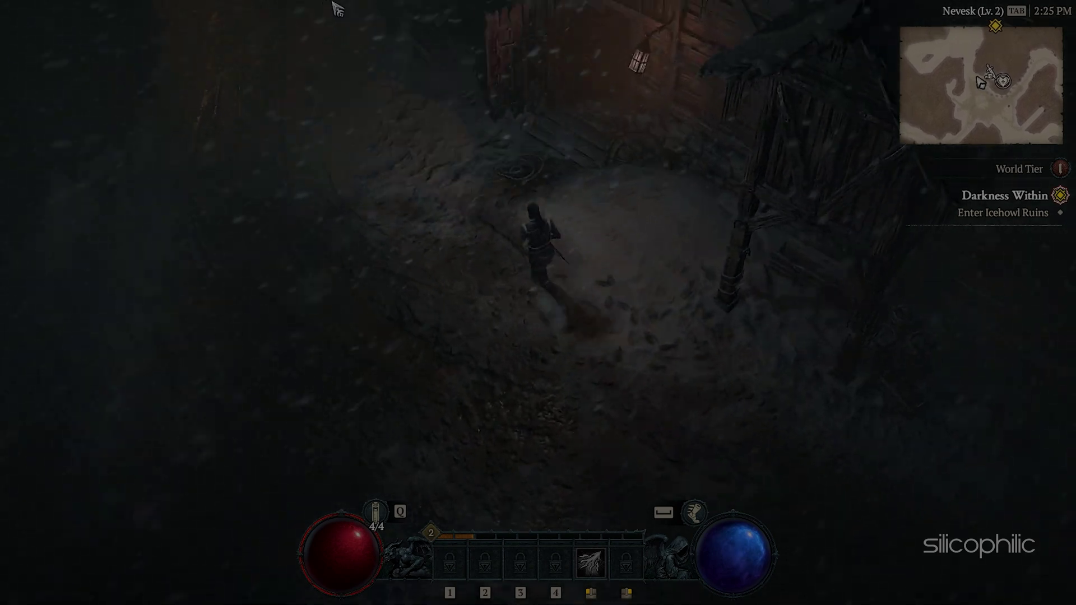
{"action": "mouse_move", "coordinate": [374, 9]}
{"action": "left_mouse_down"}
{"action": "mouse_move", "coordinate": [766, 15]}
{"action": "mouse_move", "coordinate": [685, 19]}
{"action": "left_mouse_up"}
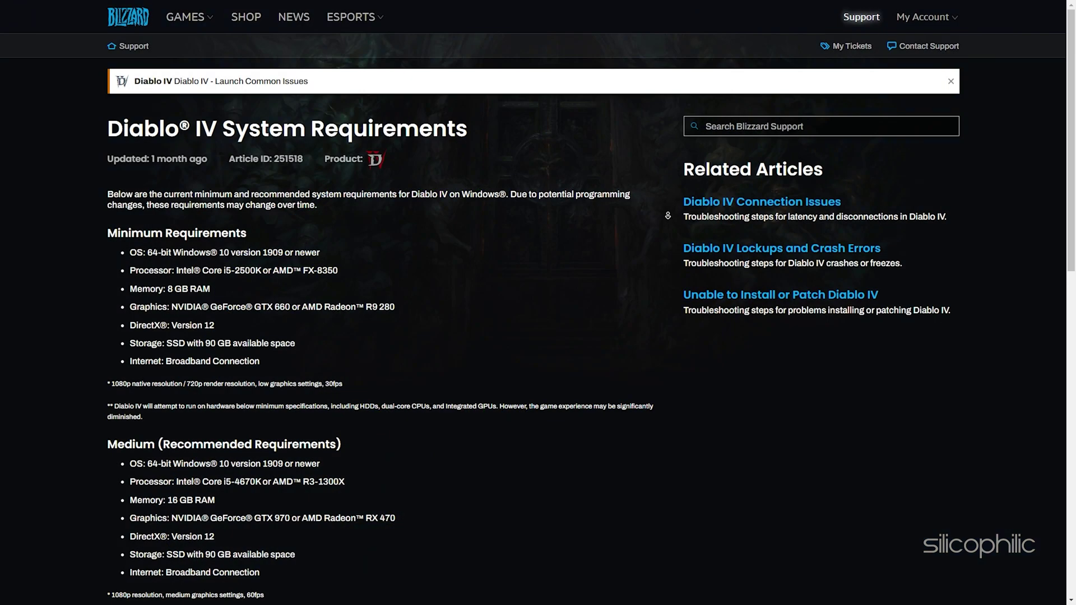
Scroll the Diablo IV System Requirements article down through the Minimum, Medium and High tiers.
{"action": "scroll", "coordinate": [668, 220], "scroll_direction": "down", "scroll_amount": 2}
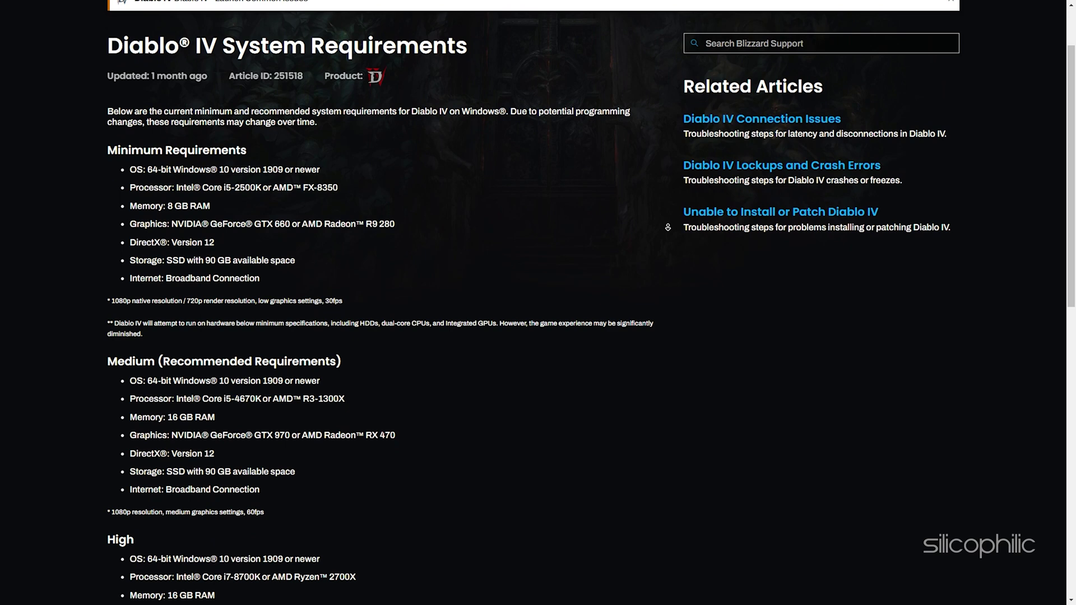
{"action": "scroll", "coordinate": [668, 227], "scroll_direction": "down", "scroll_amount": 2}
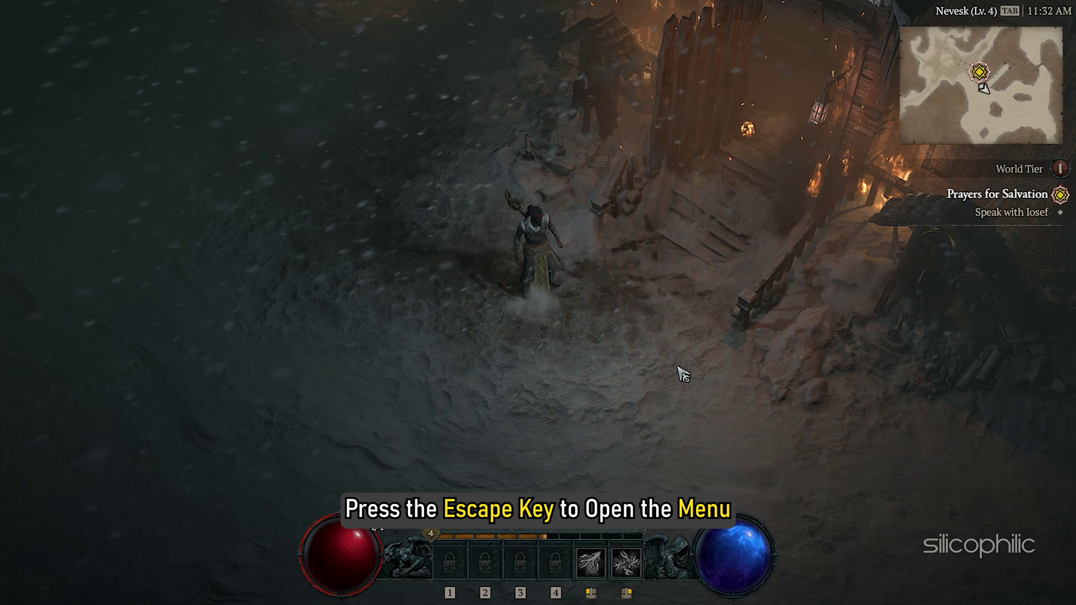
In Graphics options, set Display to Windowed (Fullscreen) and Adapter to NVIDIA GeForce RTX 3070.
{"action": "key", "text": "Escape"}
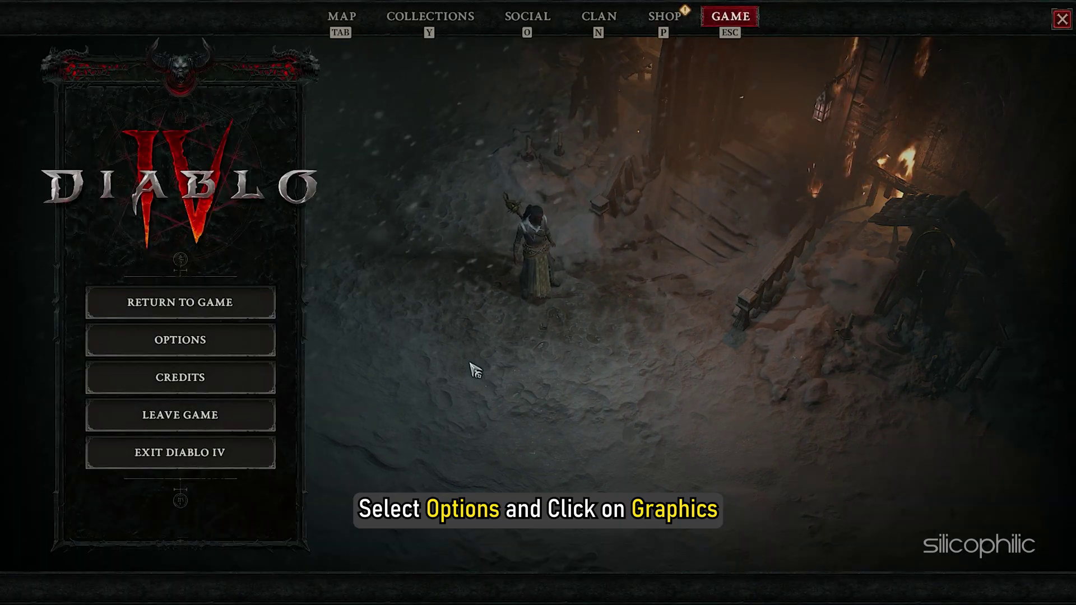
{"action": "left_click", "coordinate": [261, 342]}
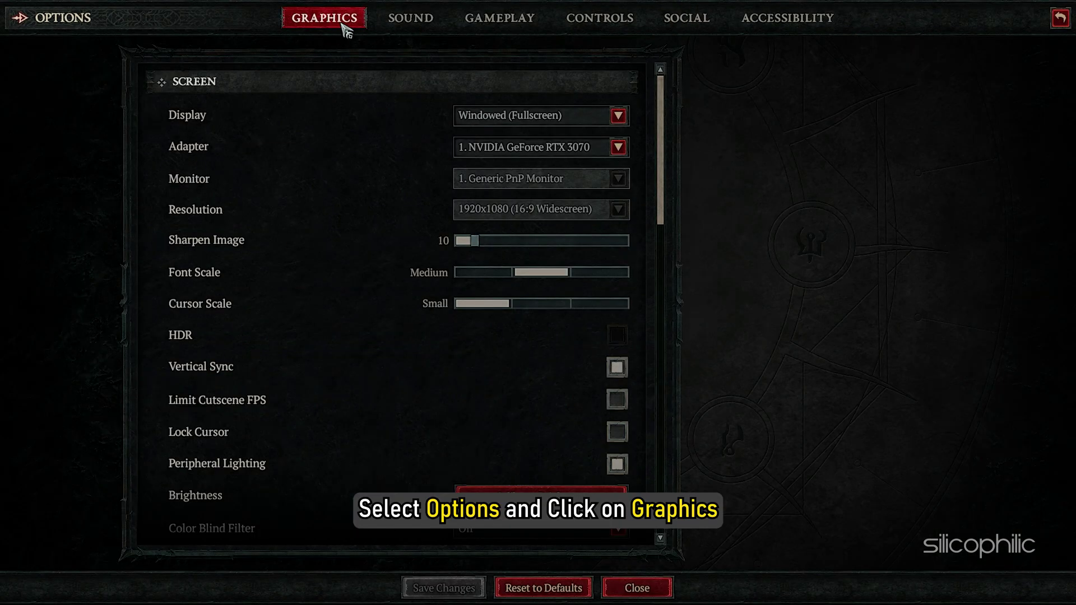
{"action": "left_click", "coordinate": [619, 116]}
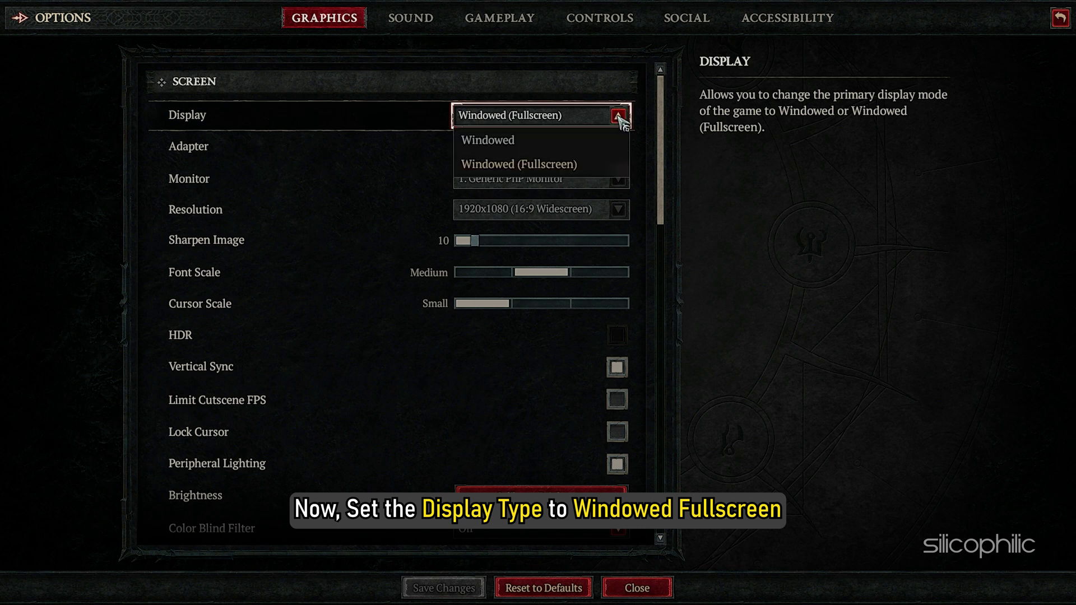
{"action": "left_click", "coordinate": [594, 168]}
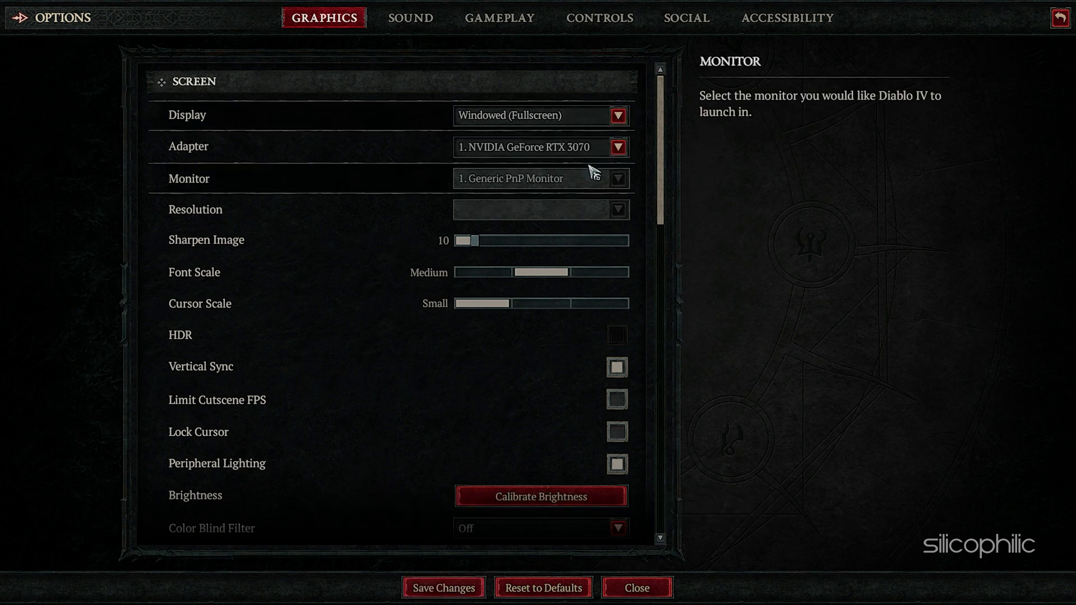
{"action": "left_click", "coordinate": [619, 148]}
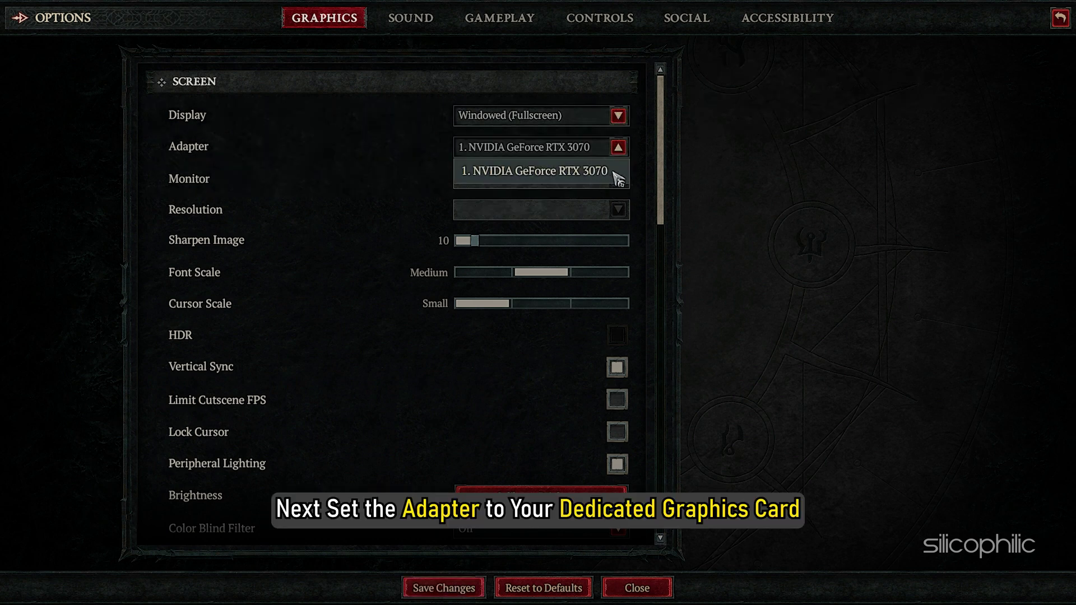
{"action": "left_click", "coordinate": [617, 178]}
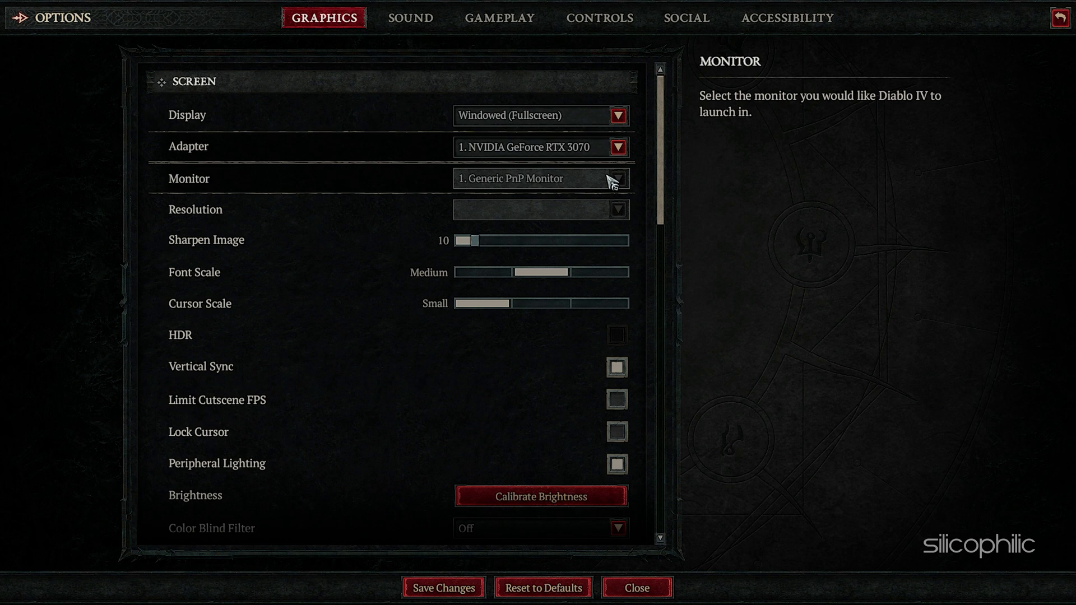
Limit cutscenes to 30 FPS and switch NVIDIA DLSS to Ultra Performance.
{"action": "scroll", "coordinate": [632, 259], "scroll_direction": "down", "scroll_amount": 3}
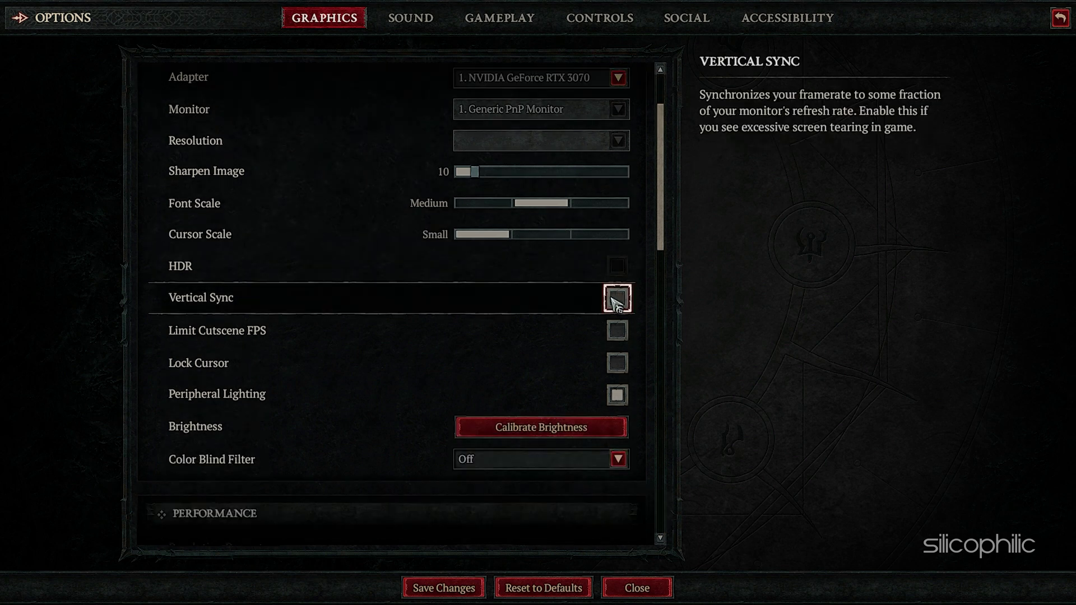
{"action": "left_click", "coordinate": [616, 331]}
{"action": "scroll", "coordinate": [645, 341], "scroll_direction": "down", "scroll_amount": 12}
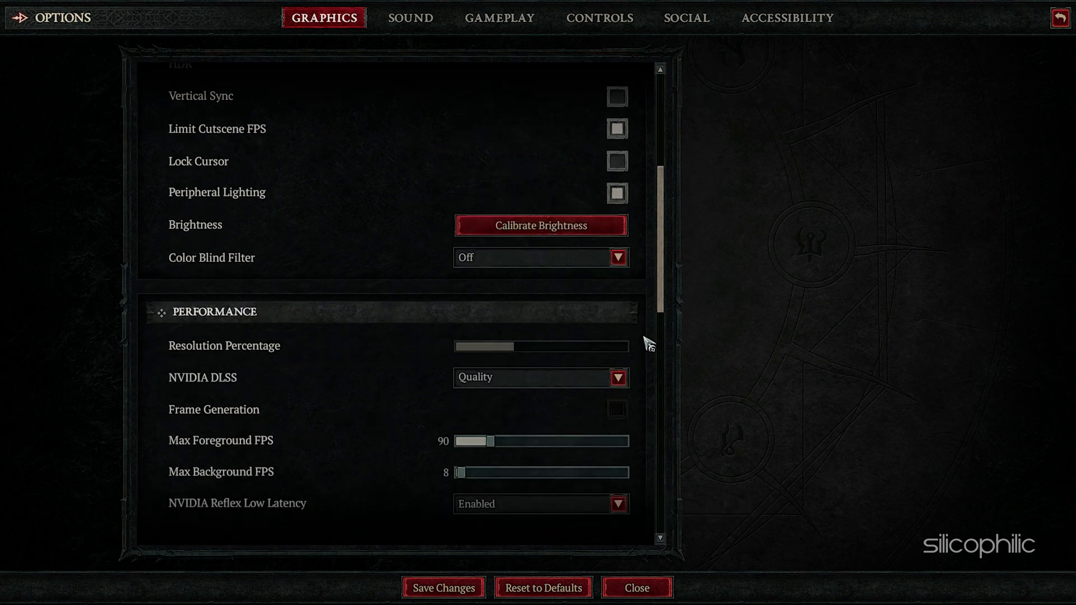
{"action": "scroll", "coordinate": [649, 343], "scroll_direction": "down", "scroll_amount": 1}
{"action": "left_click", "coordinate": [619, 257]}
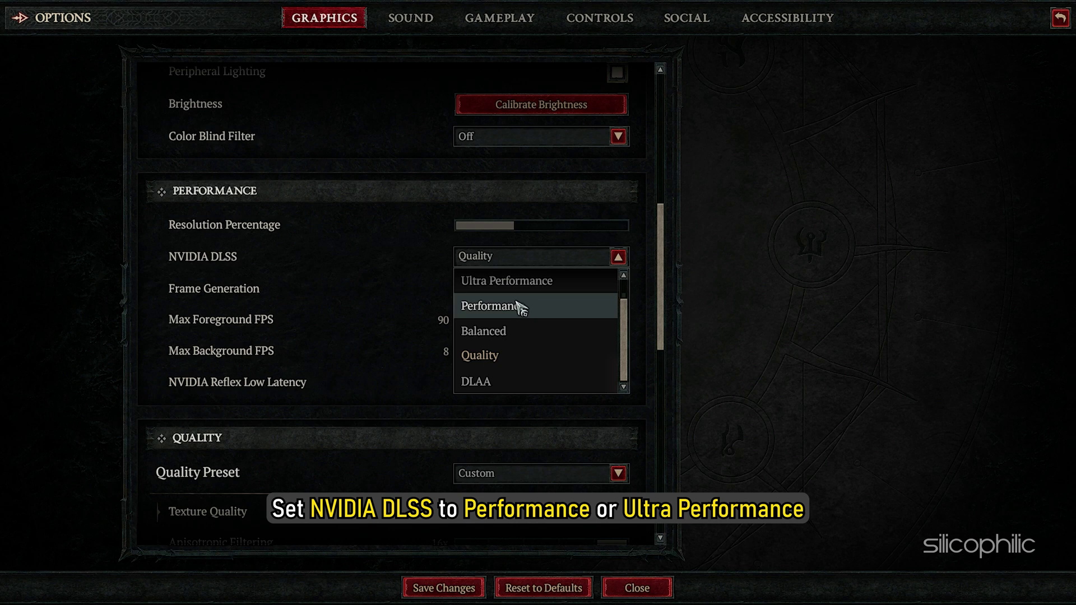
{"action": "left_click", "coordinate": [572, 281]}
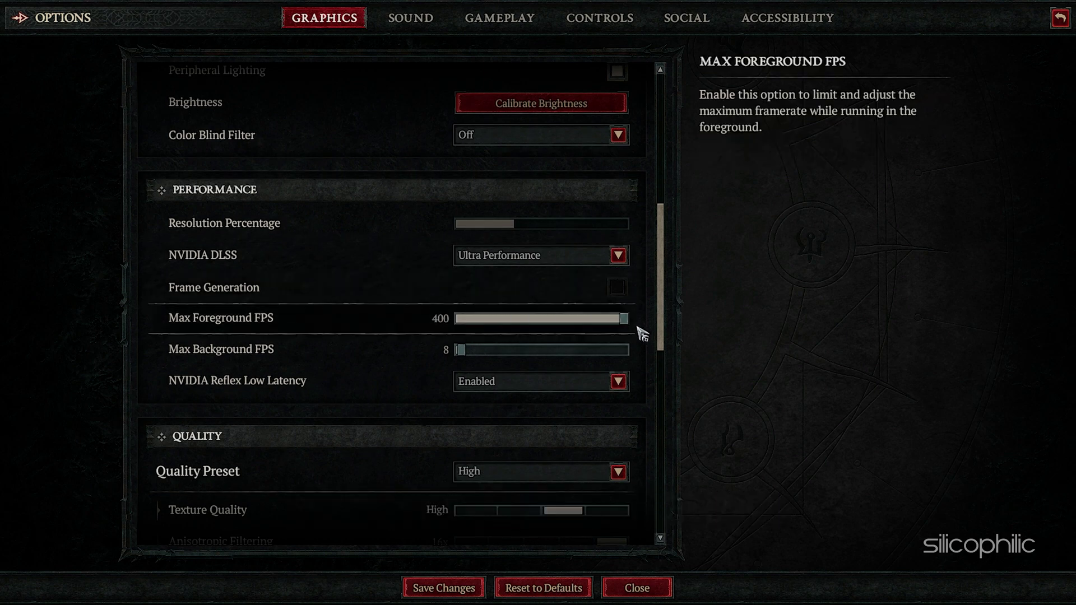
Set NVIDIA Reflex Low Latency to Enabled + Boost and the Quality Preset to Low.
{"action": "left_click", "coordinate": [621, 383]}
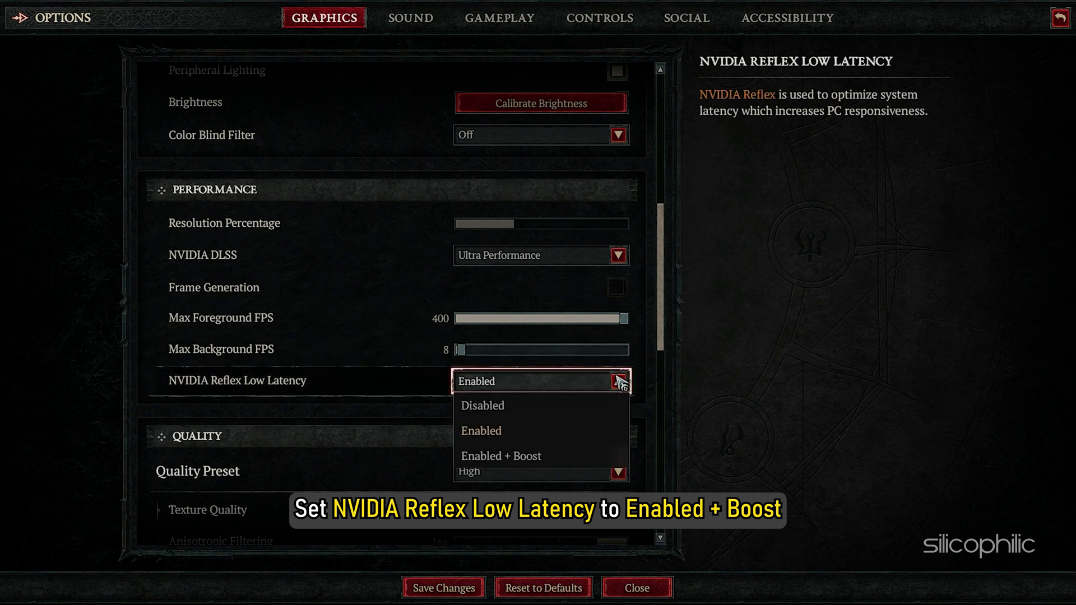
{"action": "left_click", "coordinate": [541, 457]}
{"action": "scroll", "coordinate": [666, 441], "scroll_direction": "down", "scroll_amount": 4}
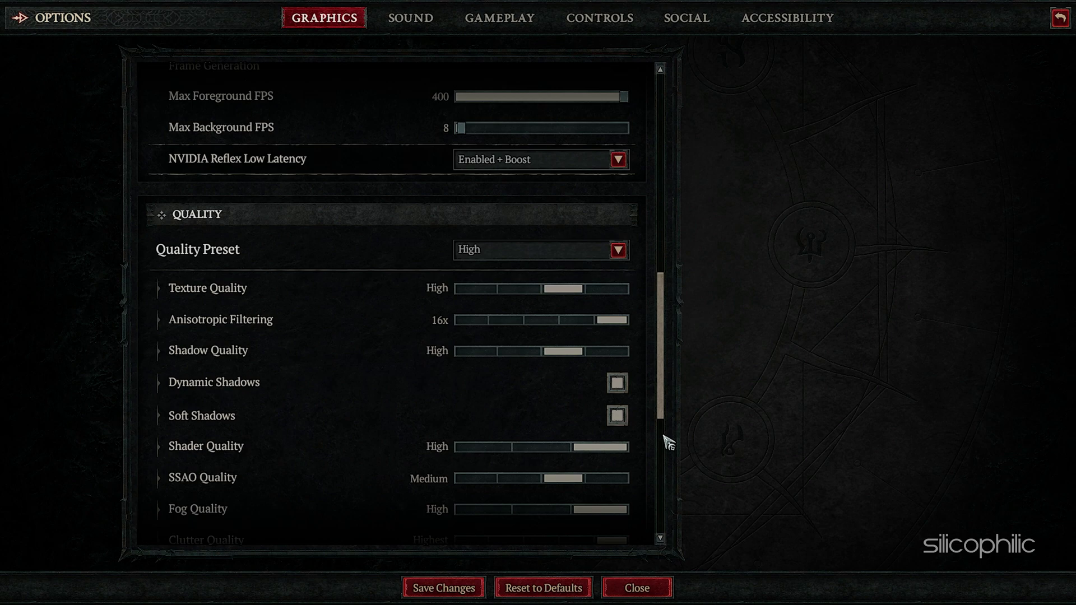
{"action": "left_click", "coordinate": [615, 250]}
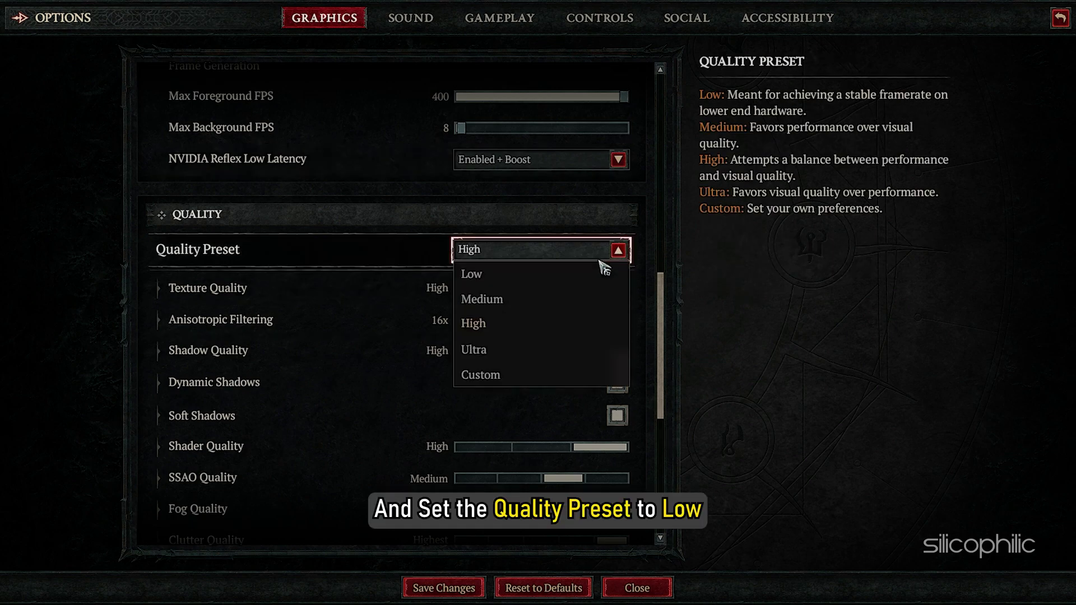
{"action": "left_click", "coordinate": [494, 278]}
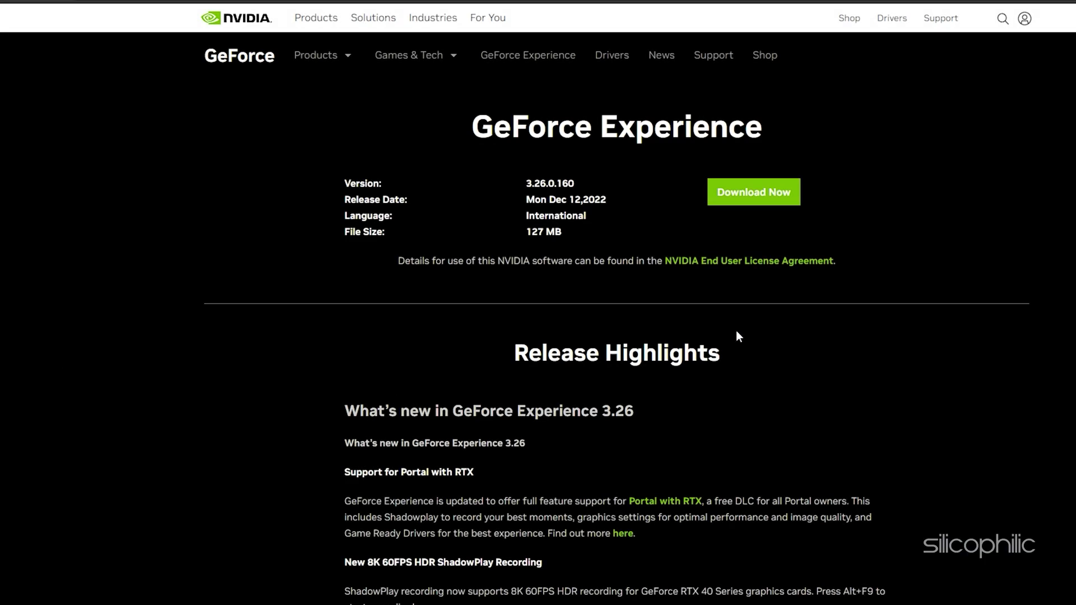
Download the GeForce Experience 3.26.0.160 installer from the NVIDIA product page.
{"action": "left_click", "coordinate": [797, 198]}
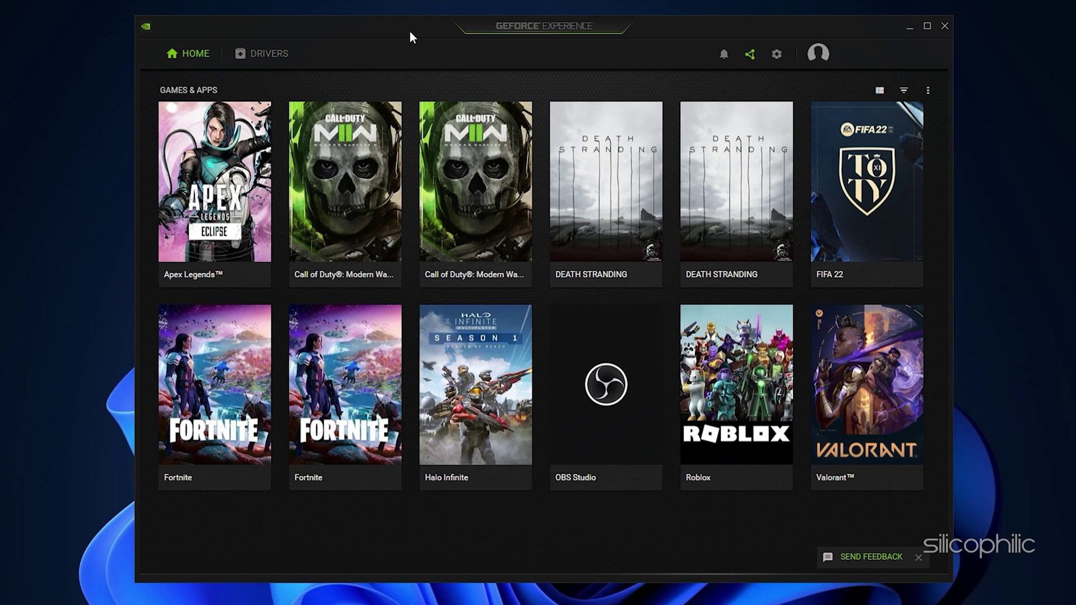
Check for driver updates in GeForce Experience, confirming Game Ready driver 528.02 is the latest.
{"action": "left_click", "coordinate": [285, 55]}
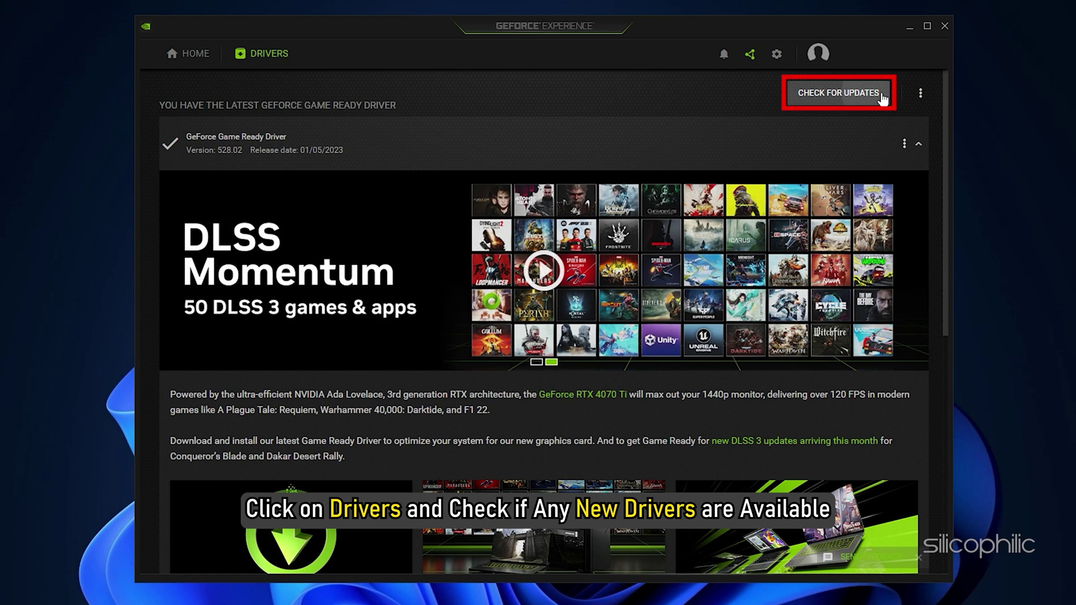
{"action": "left_click", "coordinate": [883, 96]}
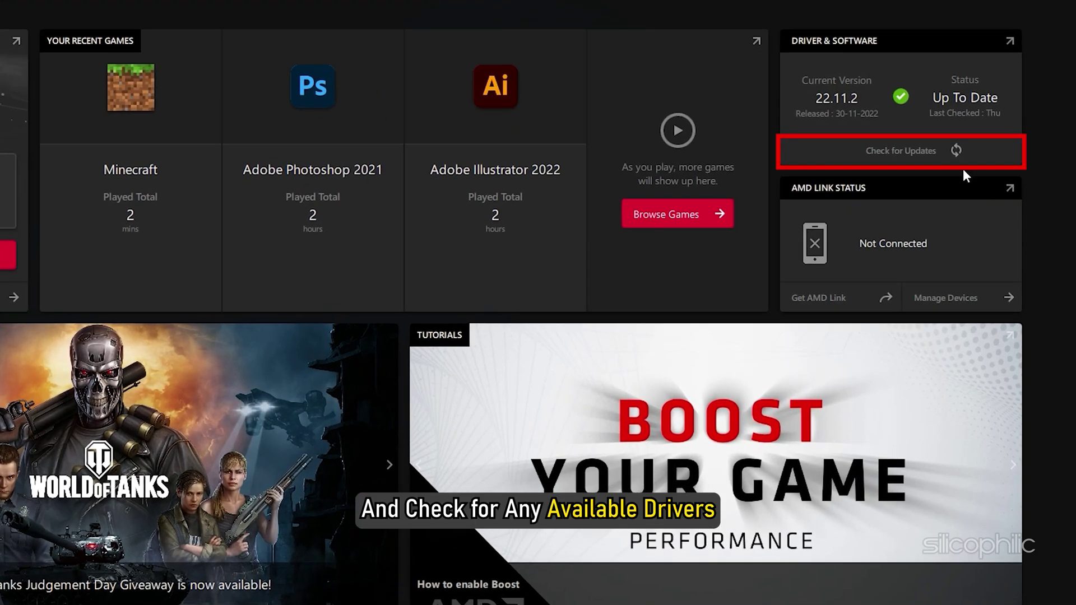
Check for updates in AMD Radeon Software, confirming driver 22.11.2 is Up To Date.
{"action": "left_click", "coordinate": [835, 150]}
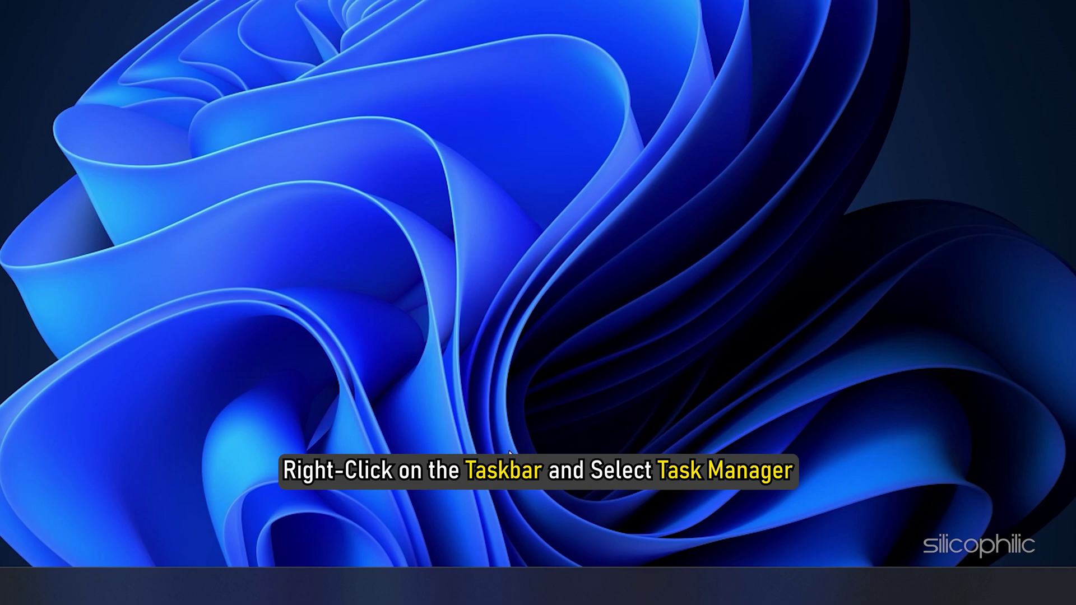
Launch Task Manager from the taskbar and end the Google Chrome process group.
{"action": "right_click", "coordinate": [519, 588]}
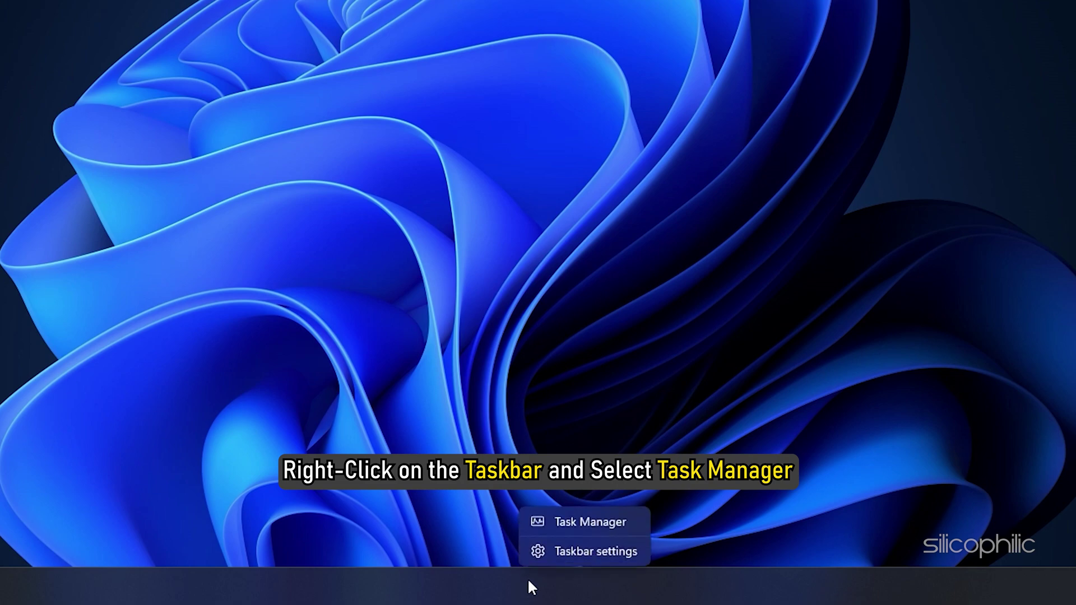
{"action": "left_click", "coordinate": [617, 527]}
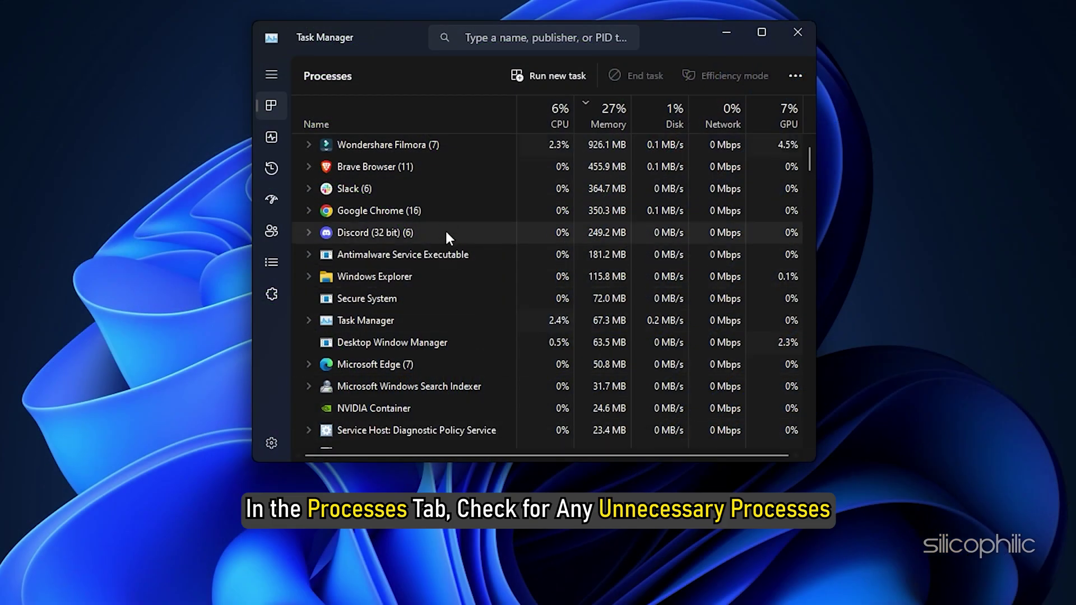
{"action": "left_click", "coordinate": [444, 210]}
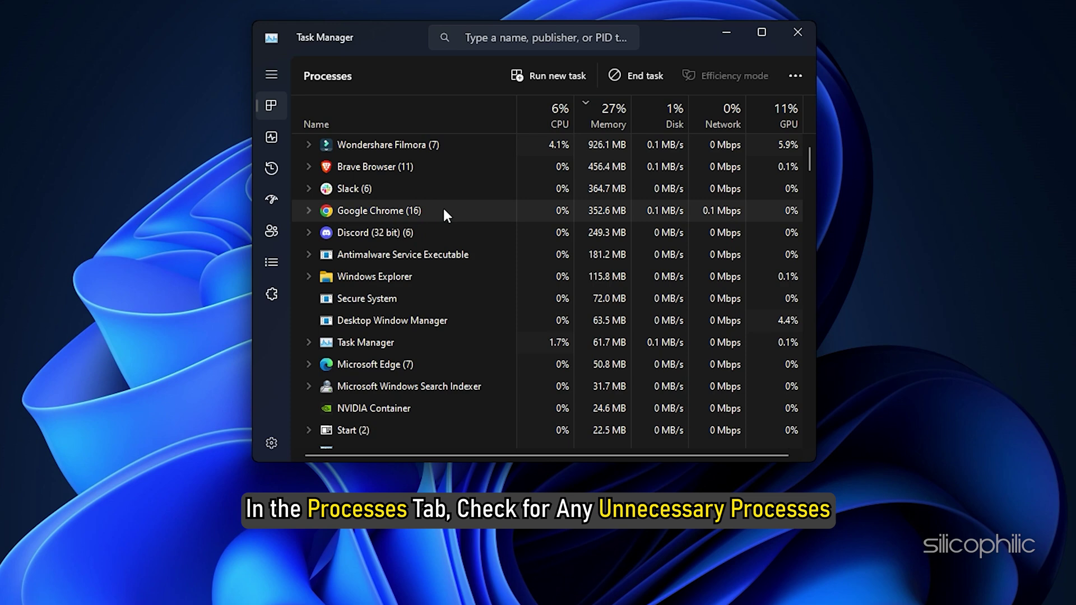
{"action": "right_click", "coordinate": [444, 212]}
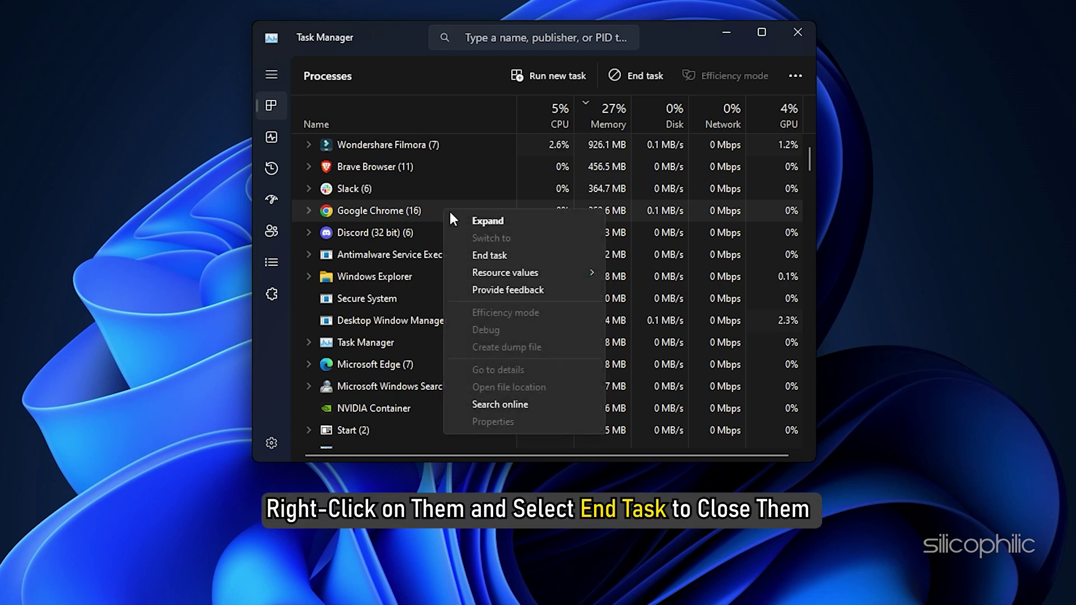
{"action": "left_click", "coordinate": [506, 253]}
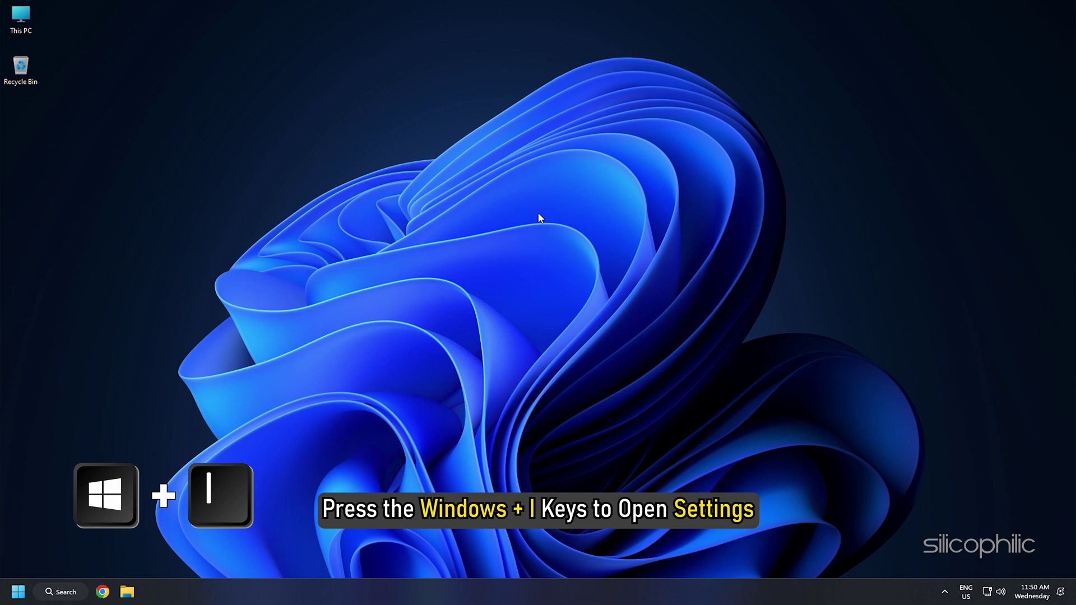
Add Diablo IV.exe from E:\SteamLibrary\steamapps\common to the Display > Graphics app list.
{"action": "key", "text": "super+i"}
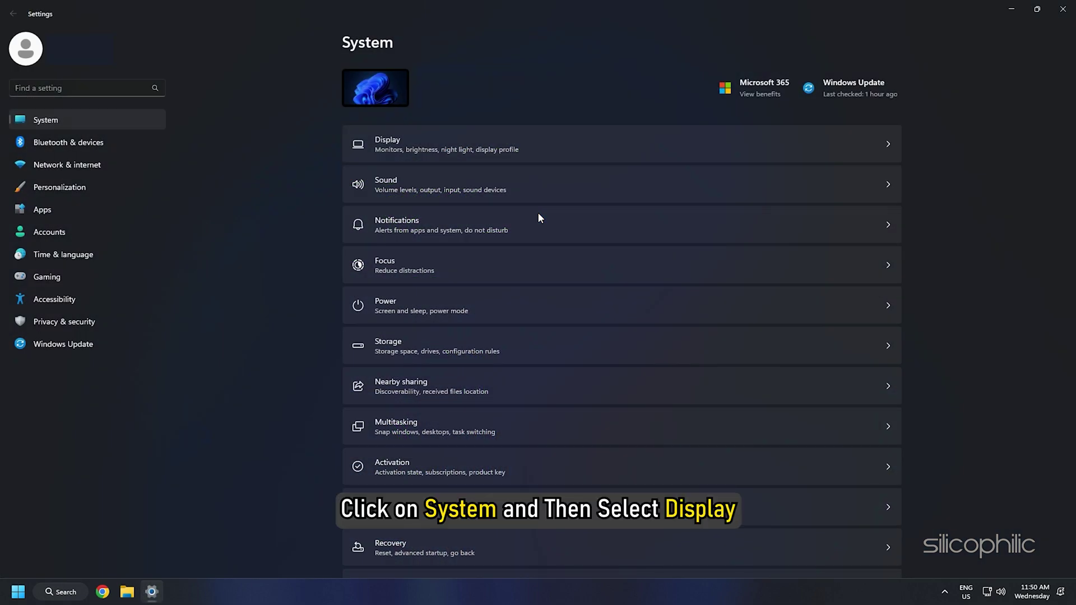
{"action": "left_click", "coordinate": [519, 140]}
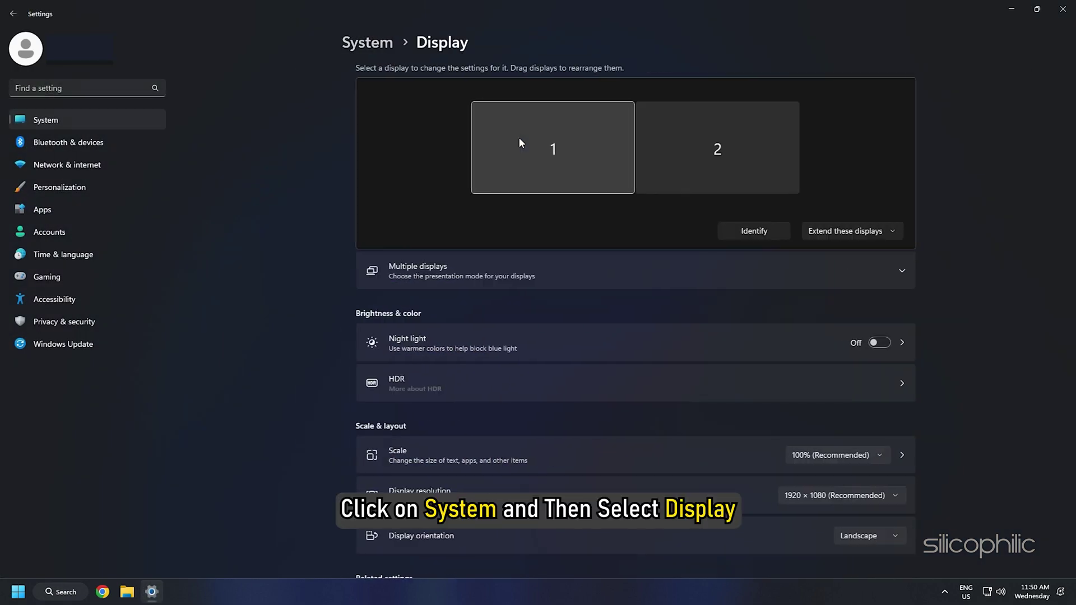
{"action": "scroll", "coordinate": [518, 374], "scroll_direction": "down", "scroll_amount": 5}
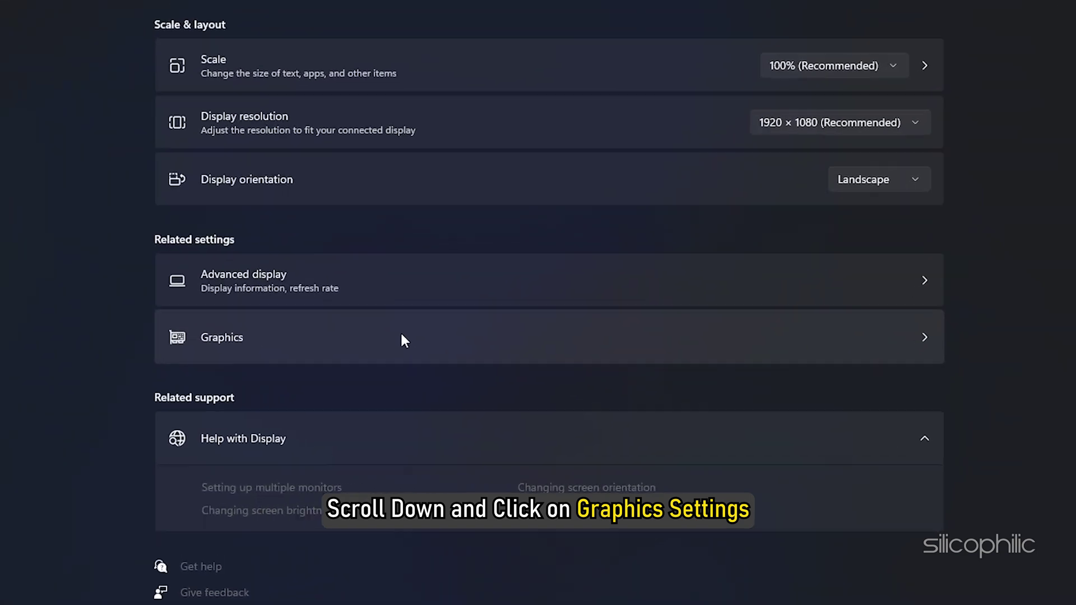
{"action": "left_click", "coordinate": [256, 335]}
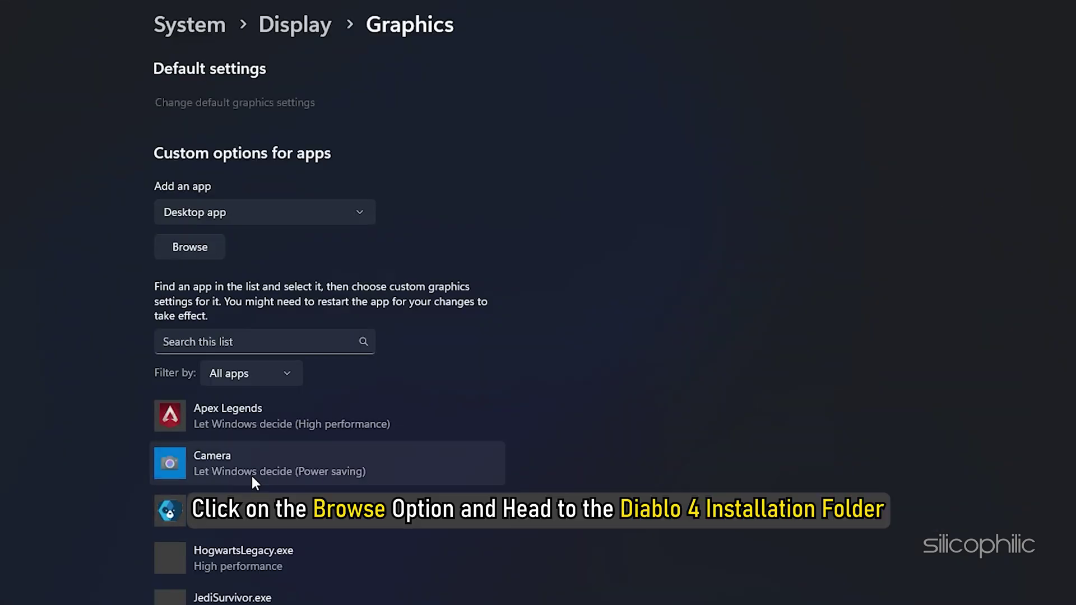
{"action": "left_click", "coordinate": [189, 248]}
{"action": "left_click", "coordinate": [249, 28]}
{"action": "type", "text": "E:\\SteamLibrary\\steamapps\\common"}
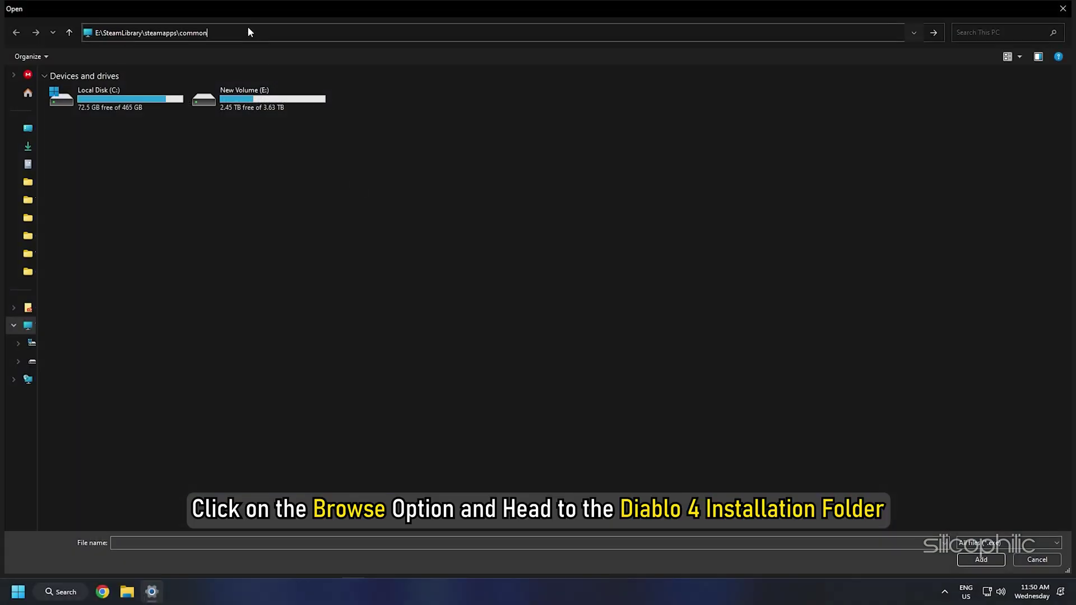
{"action": "key", "text": "Return"}
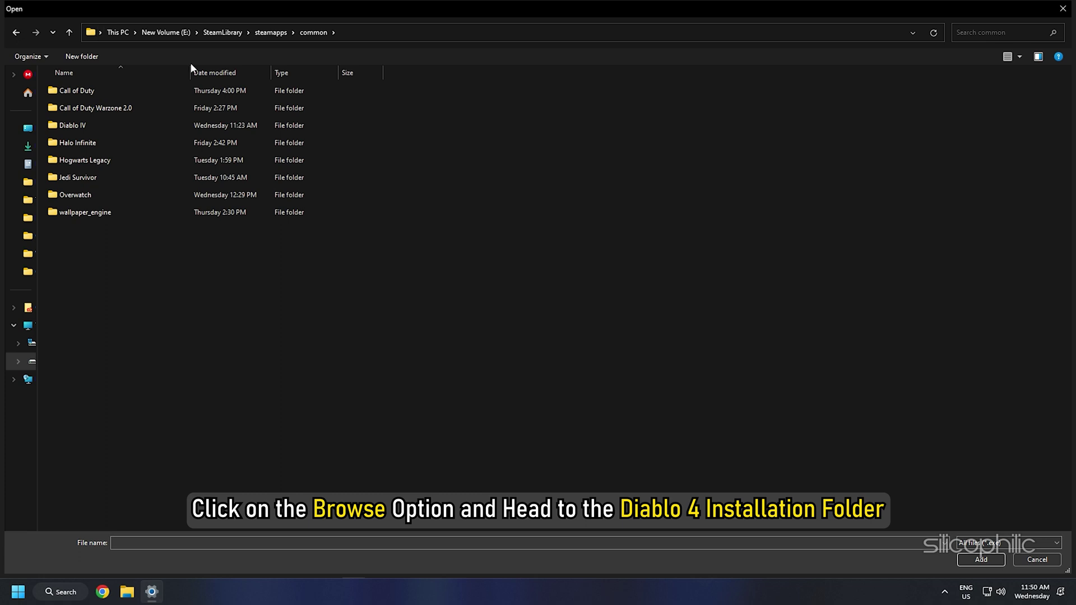
{"action": "double_click", "coordinate": [93, 125]}
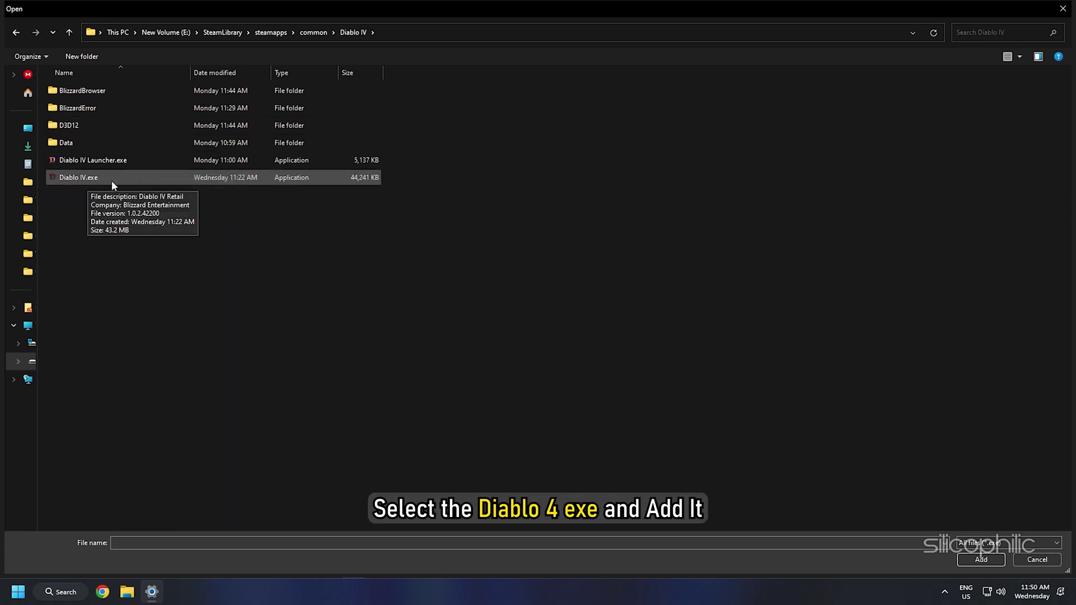
{"action": "left_click", "coordinate": [96, 179]}
{"action": "left_click", "coordinate": [983, 559]}
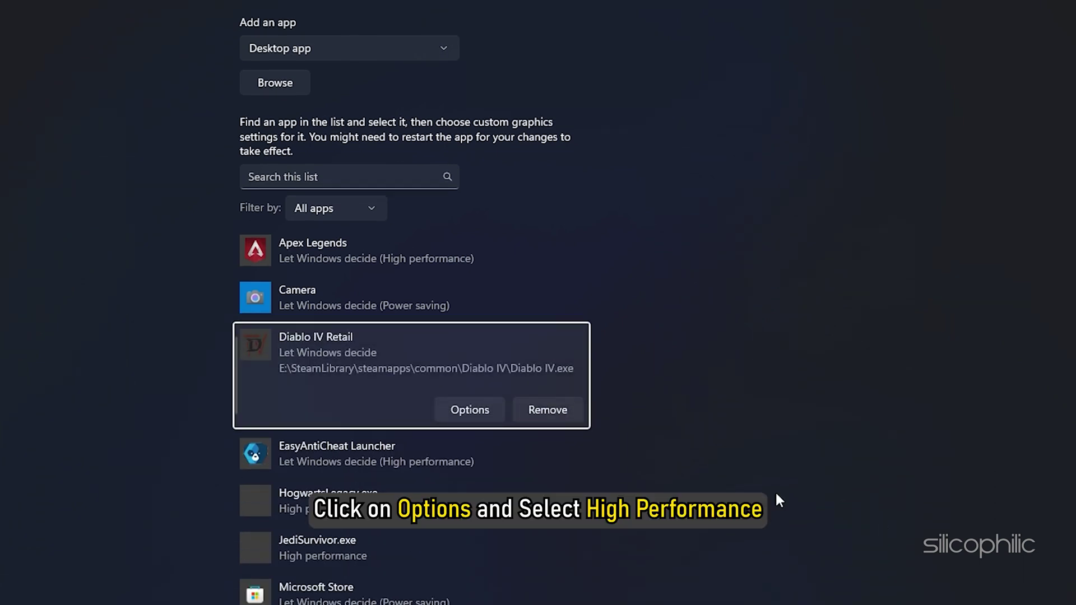
Set Diablo IV's graphics preference to High performance and save it.
{"action": "left_click", "coordinate": [471, 412]}
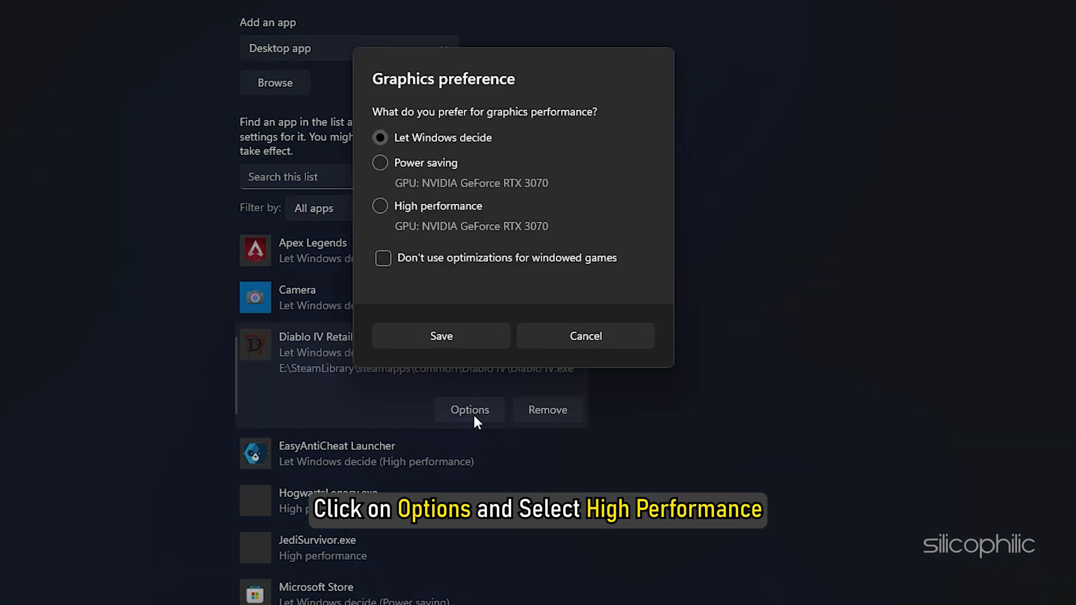
{"action": "left_click", "coordinate": [382, 205]}
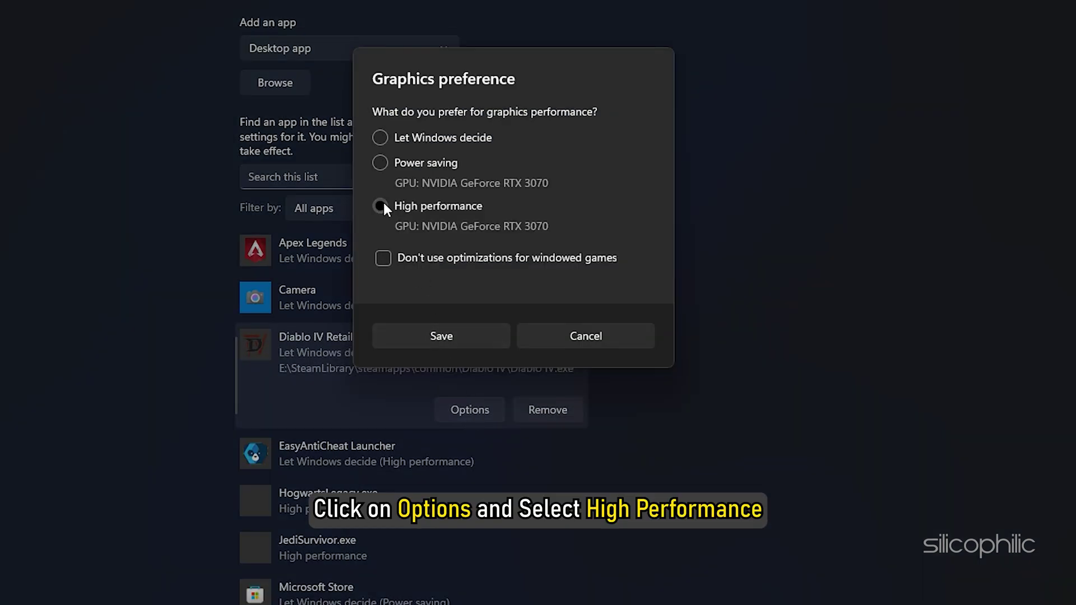
{"action": "left_click", "coordinate": [497, 335]}
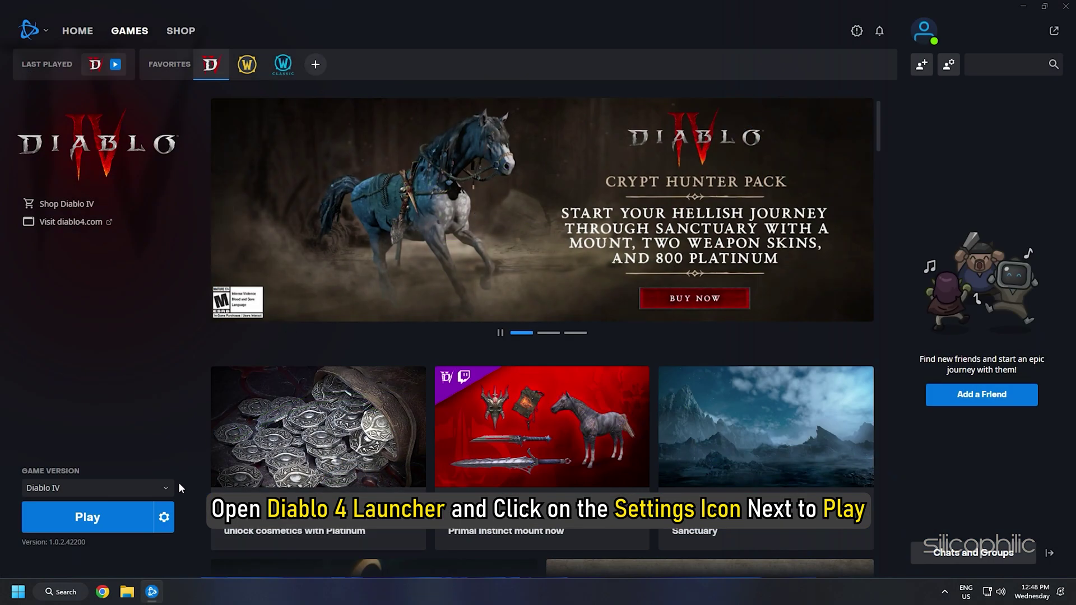
{"action": "left_click", "coordinate": [164, 519]}
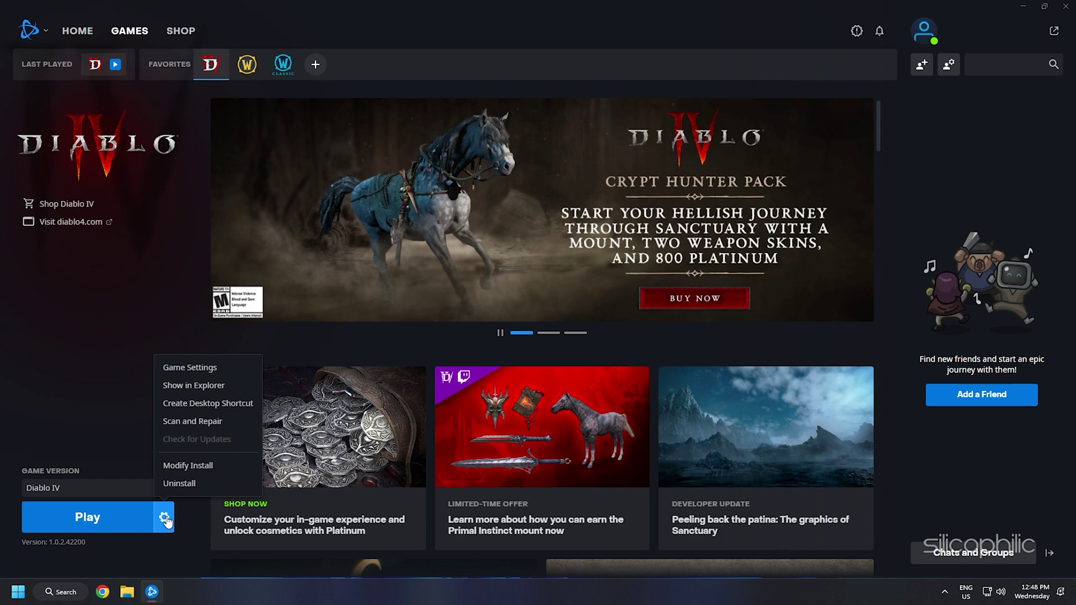
{"action": "left_click", "coordinate": [219, 368]}
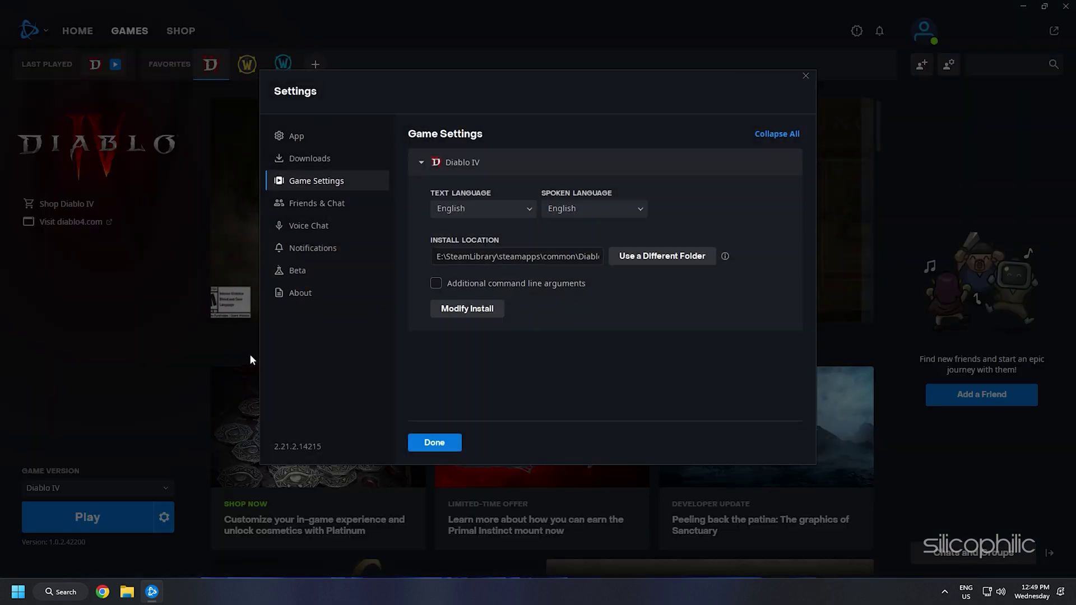
{"action": "left_click_drag", "start_coordinate": [437, 256], "coordinate": [556, 256]}
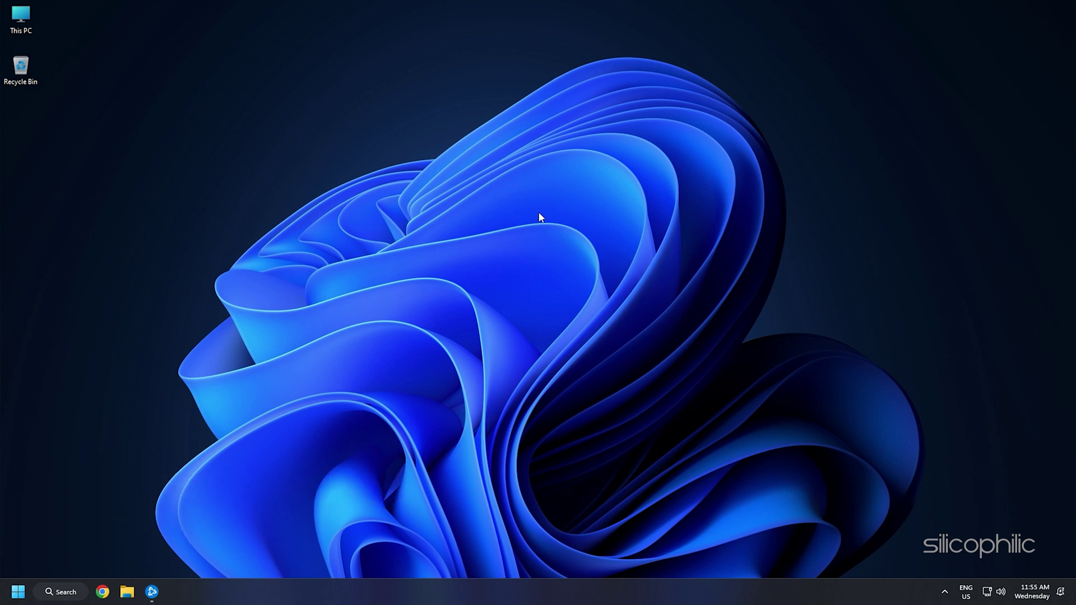
Open Control Panel via search, view items as Large icons, and go to Power Options.
{"action": "left_click", "coordinate": [69, 592]}
{"action": "type", "text": "control panel"}
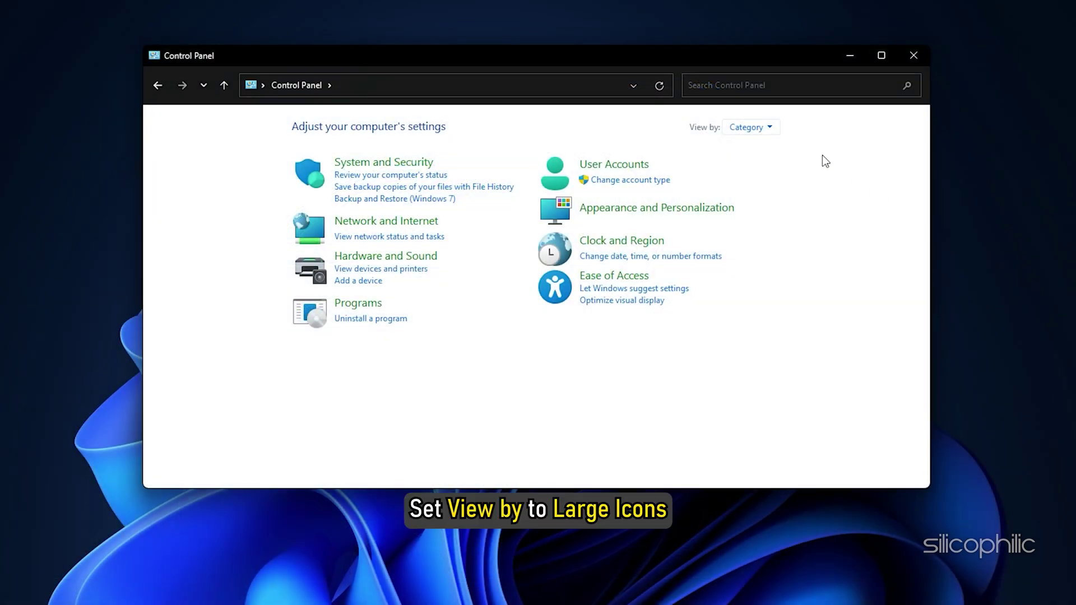
{"action": "left_click", "coordinate": [770, 128]}
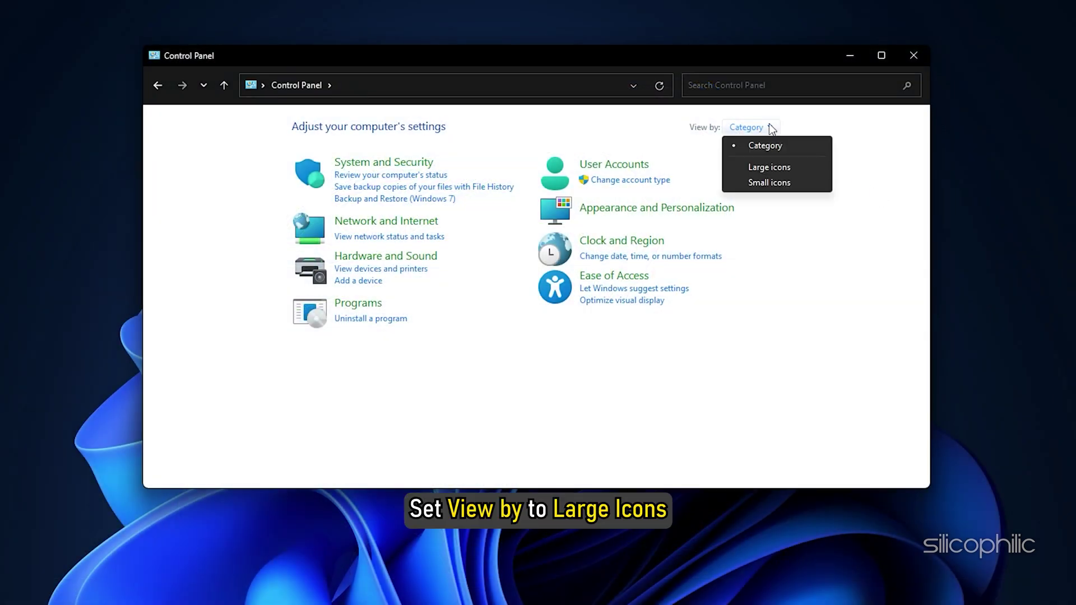
{"action": "left_click", "coordinate": [792, 168]}
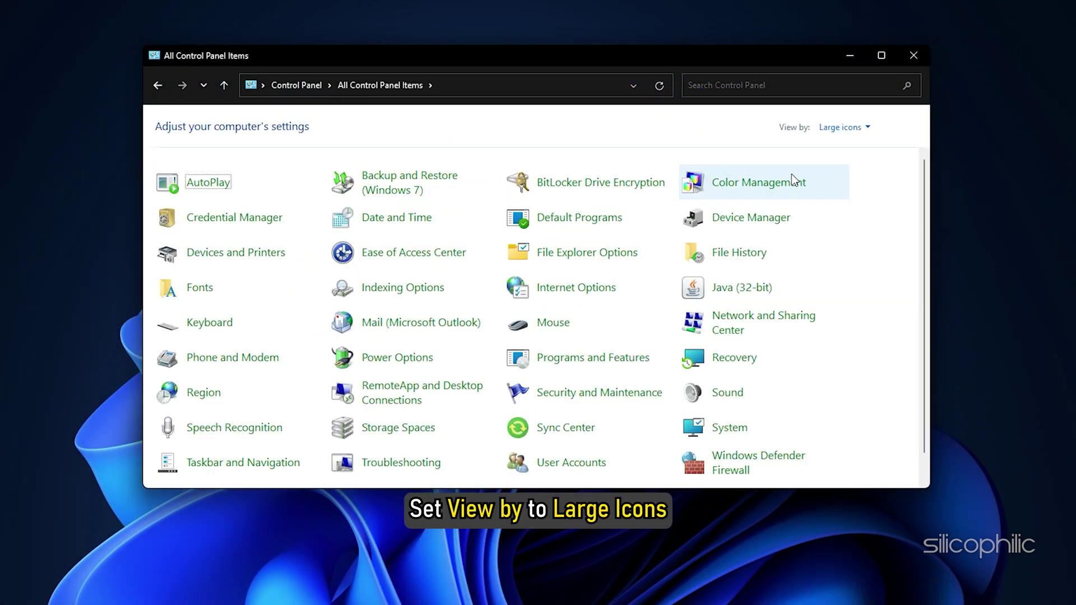
{"action": "left_click", "coordinate": [424, 371]}
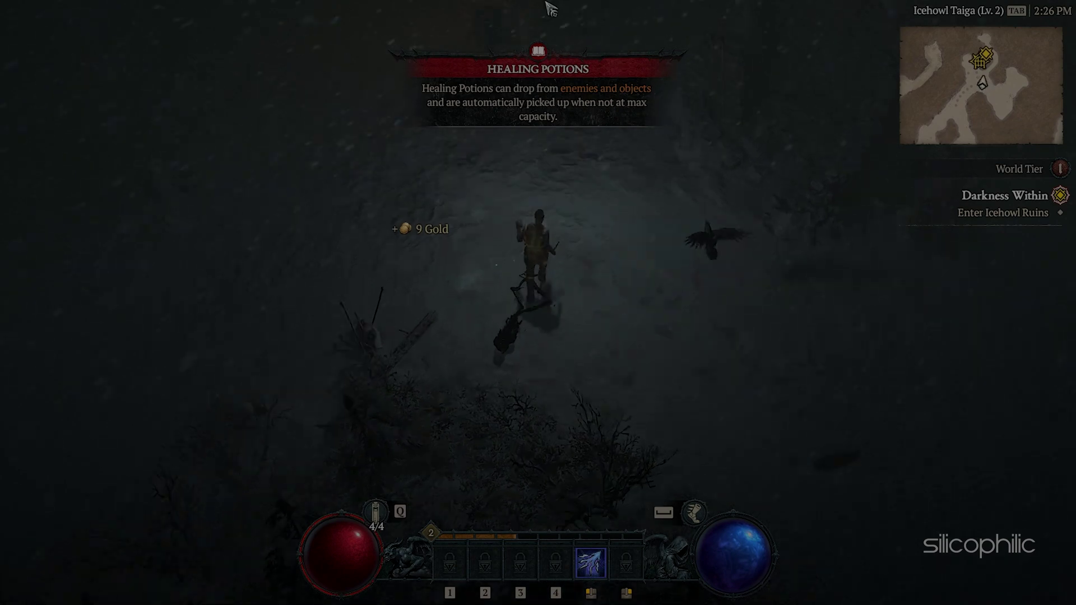
Walk north toward the ruined wall, attack the Skeleton, then head right through Icehowl Taiga.
{"action": "left_click", "coordinate": [552, 9]}
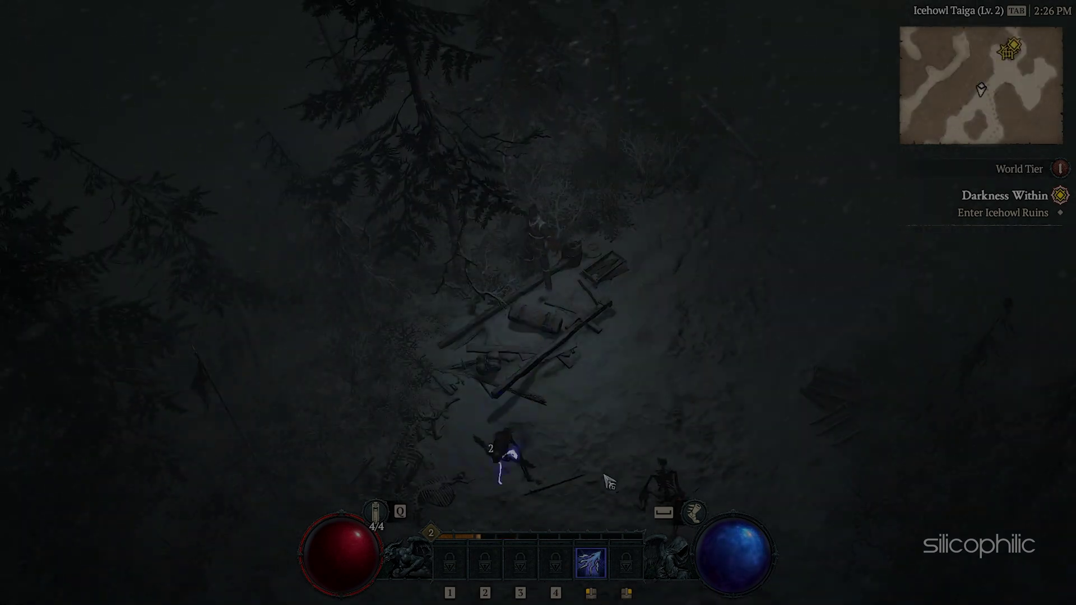
{"action": "left_click", "coordinate": [638, 476]}
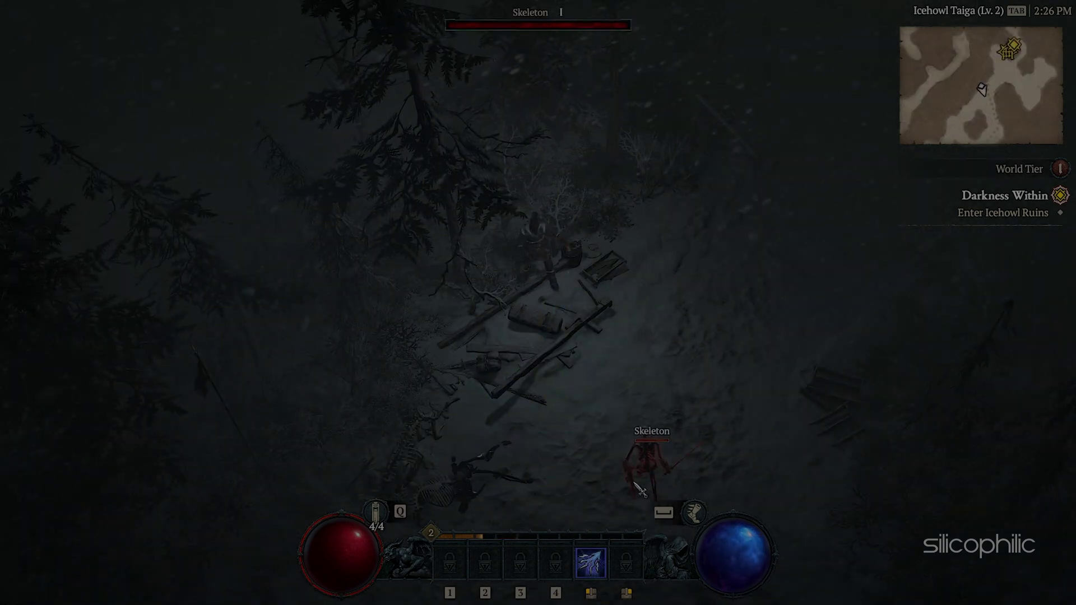
{"action": "left_click", "coordinate": [841, 301]}
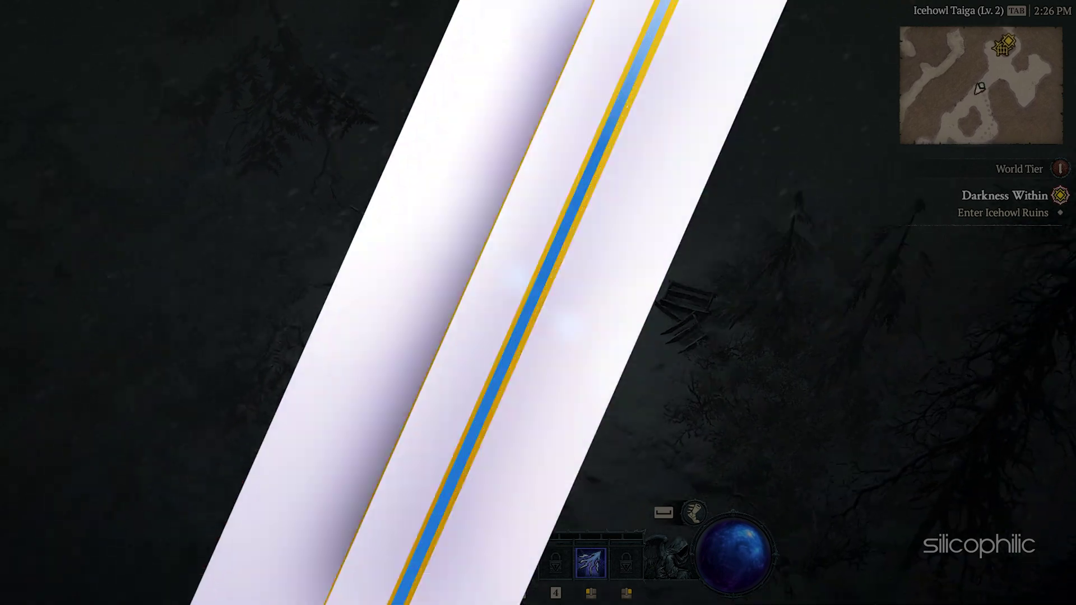